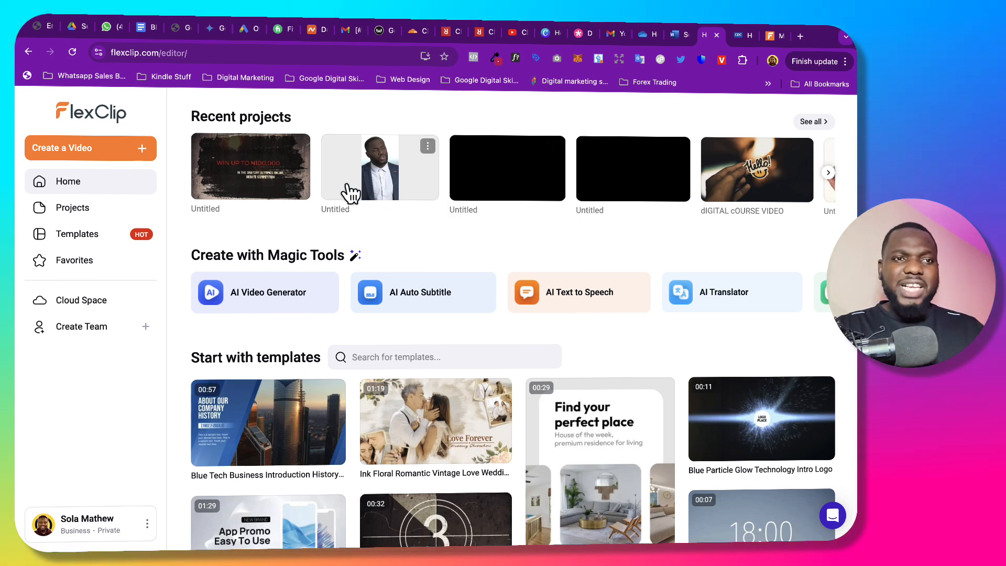
# Step: Start a new video with the AI Video Generator and choose its Article/URL to Video mode
pyautogui.moveTo(142, 152)
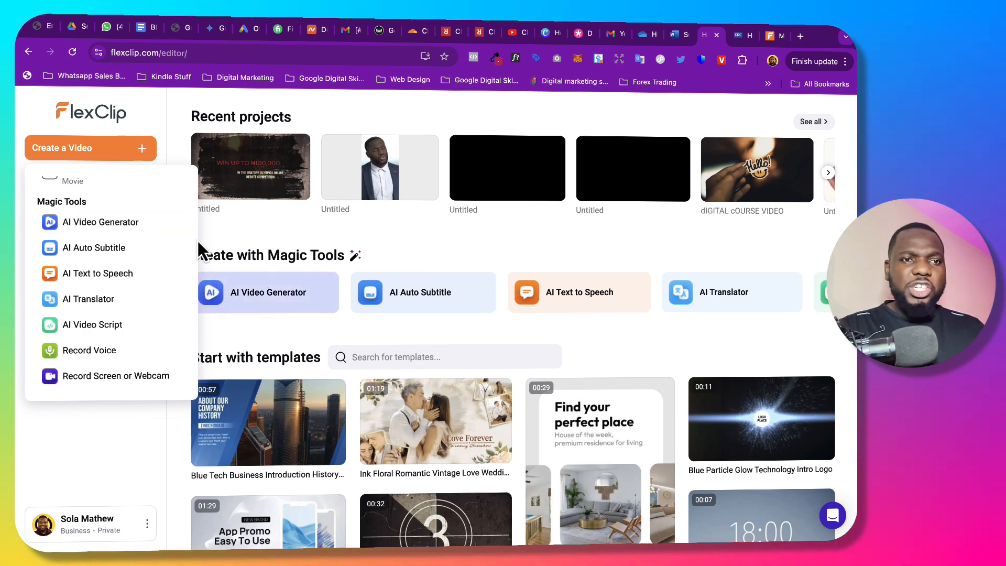
pyautogui.click(126, 228)
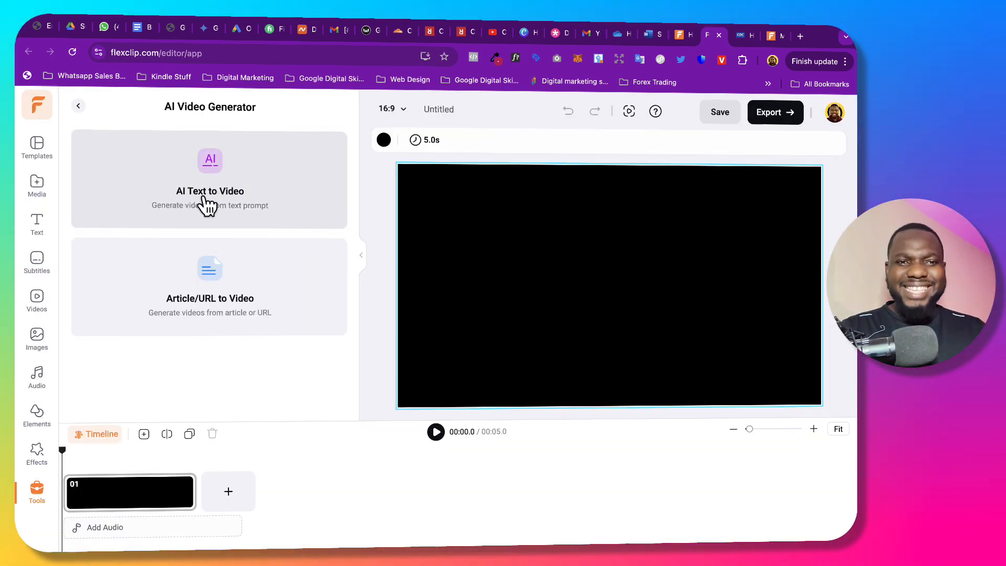
pyautogui.click(234, 199)
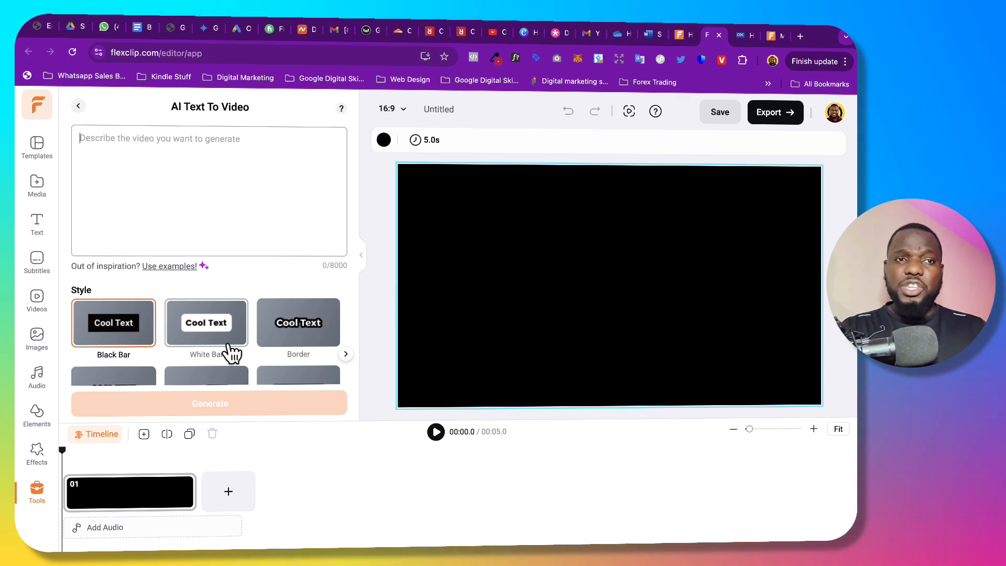
pyautogui.click(78, 106)
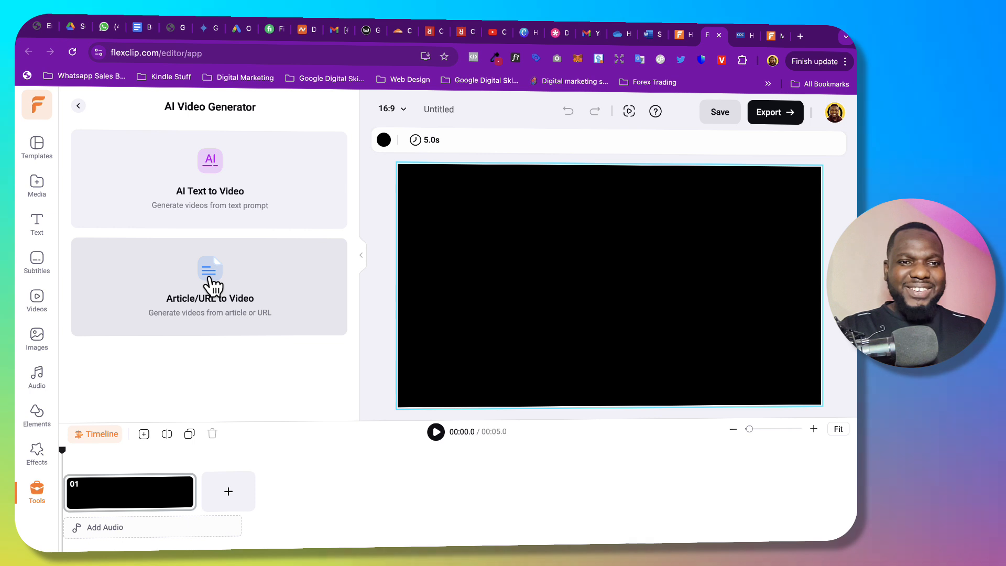
pyautogui.click(215, 281)
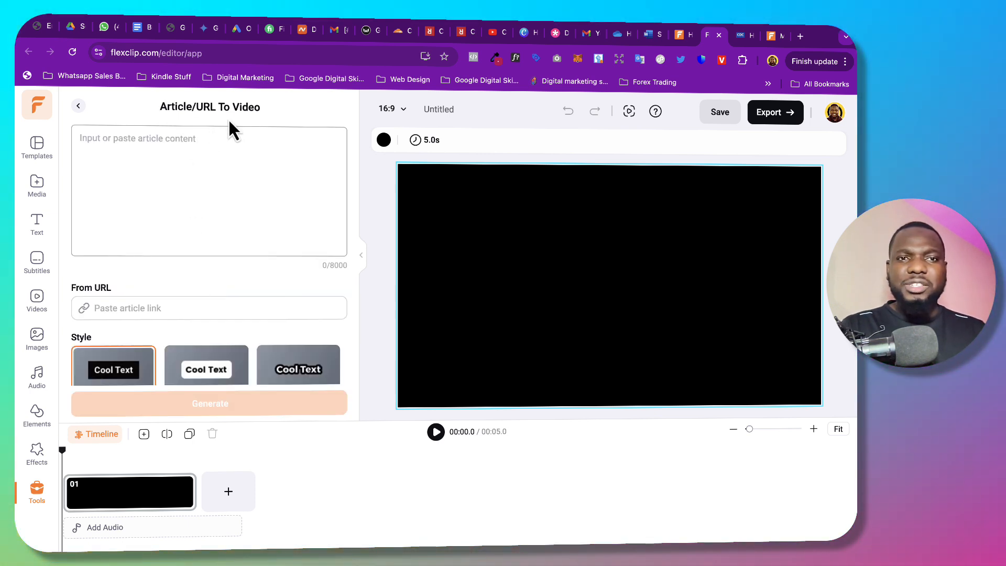
# Step: Copy the web address of the CDC Mpox "How to Protect Yourself" page
pyautogui.click(747, 36)
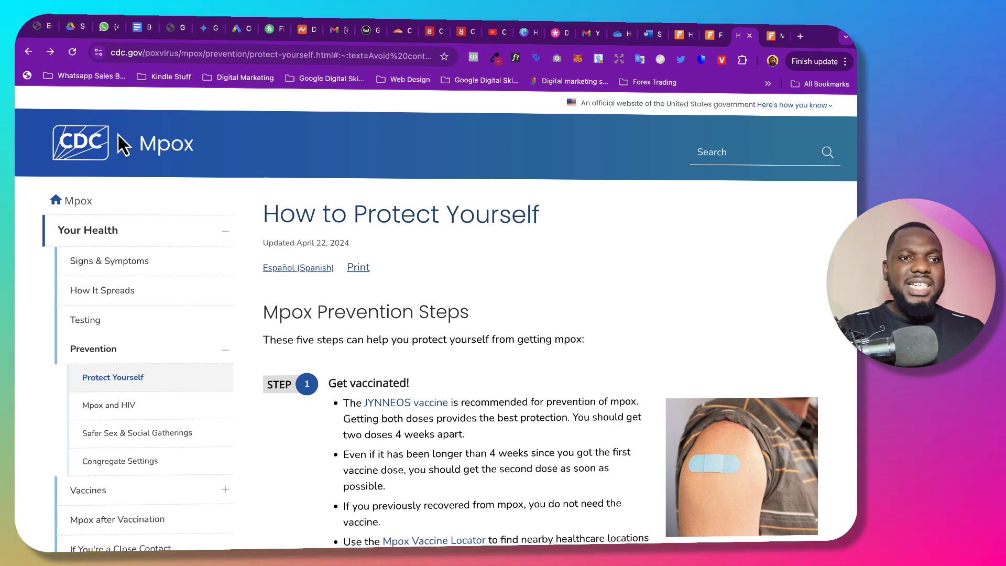
pyautogui.click(89, 145)
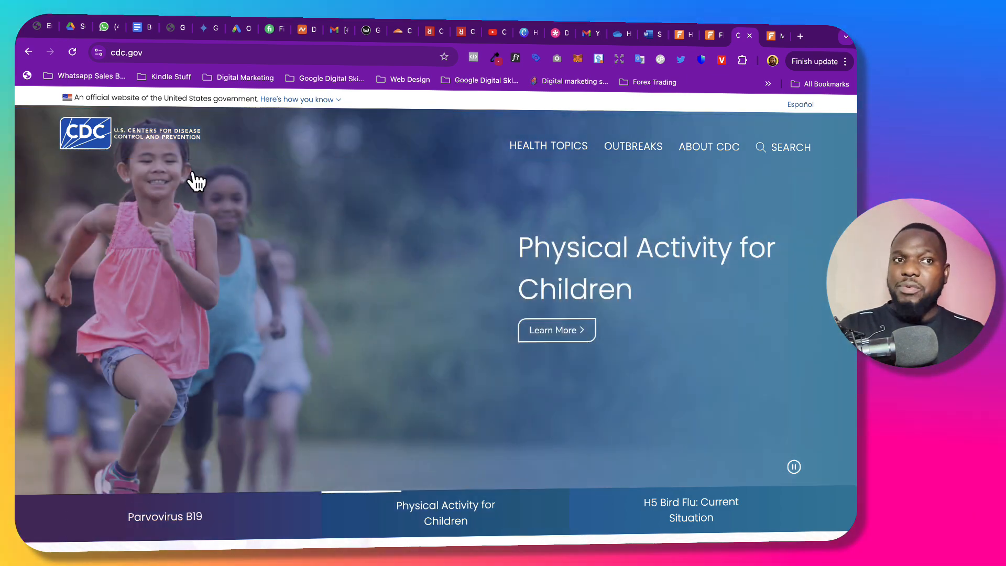
pyautogui.click(29, 55)
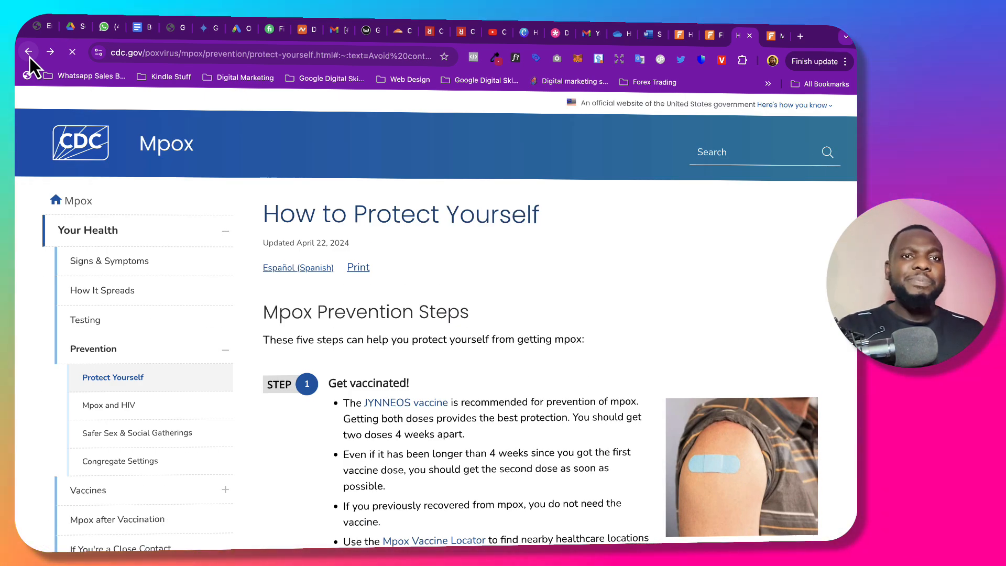
pyautogui.click(270, 55)
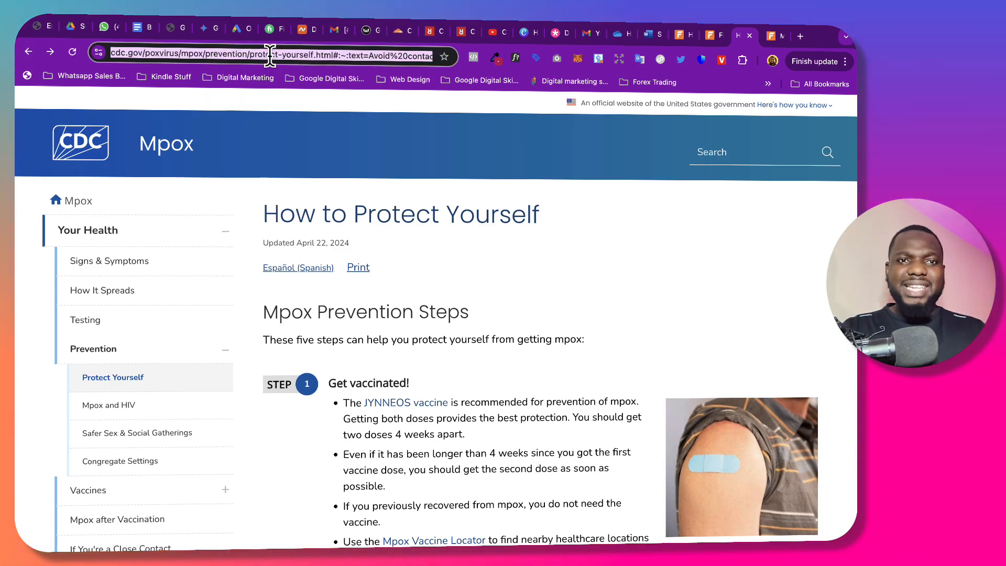
pyautogui.rightClick(270, 55)
pyautogui.click(311, 159)
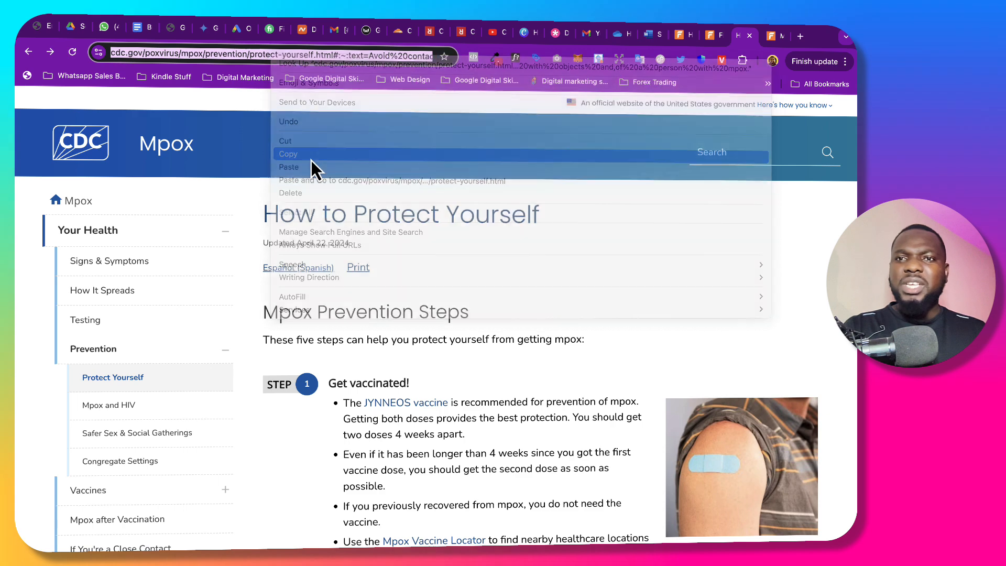
# Step: In FlexClip, paste the copied CDC link as the article URL and generate the video with the Black Bar style
pyautogui.click(713, 37)
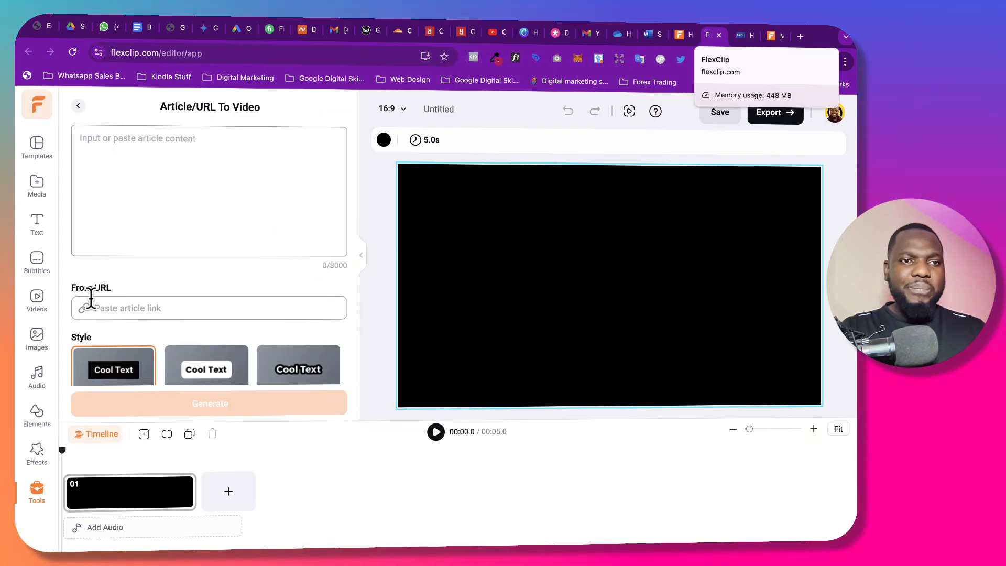
pyautogui.click(125, 308)
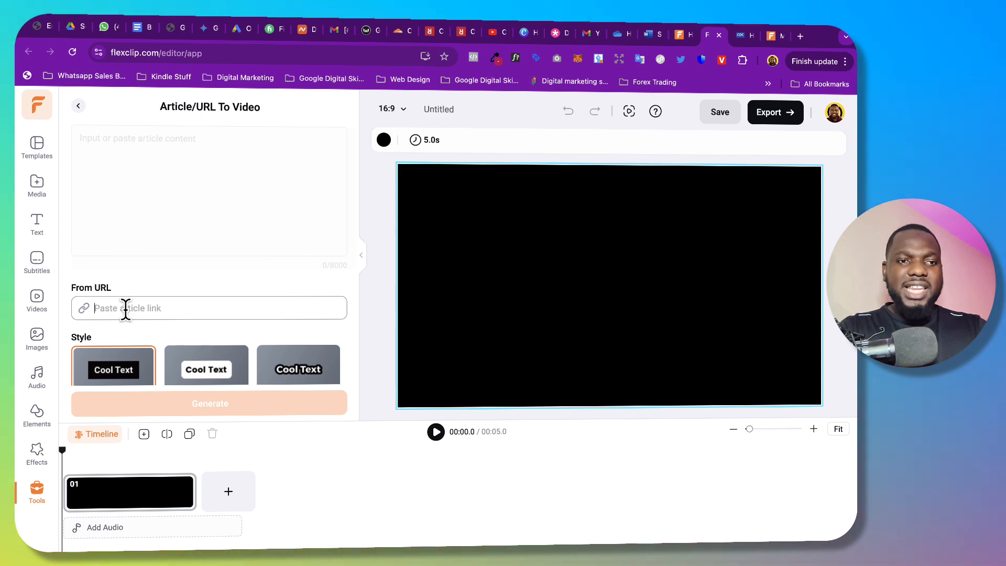
pyautogui.hotkey('ctrl', 'v')
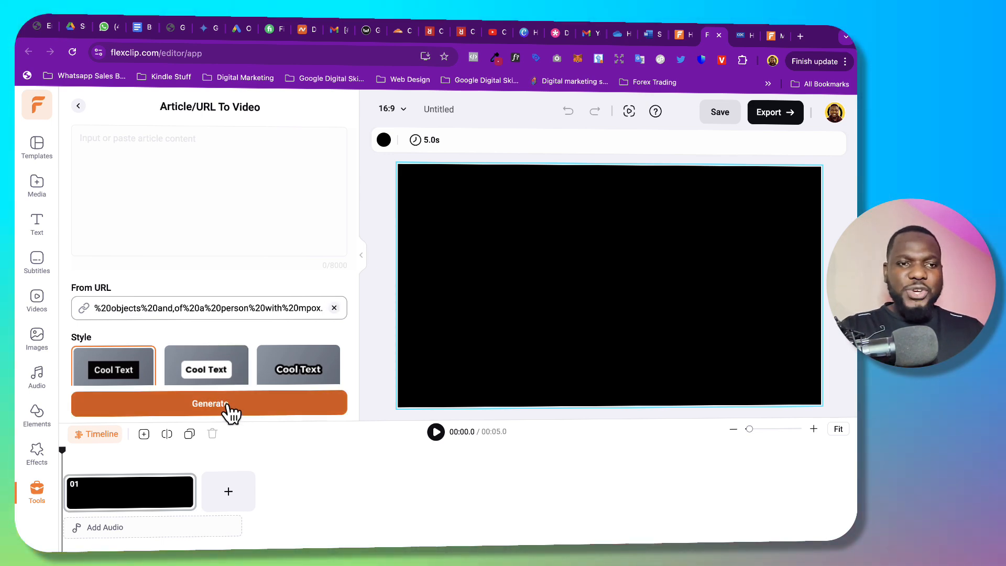
pyautogui.scroll(-2, 232, 375)
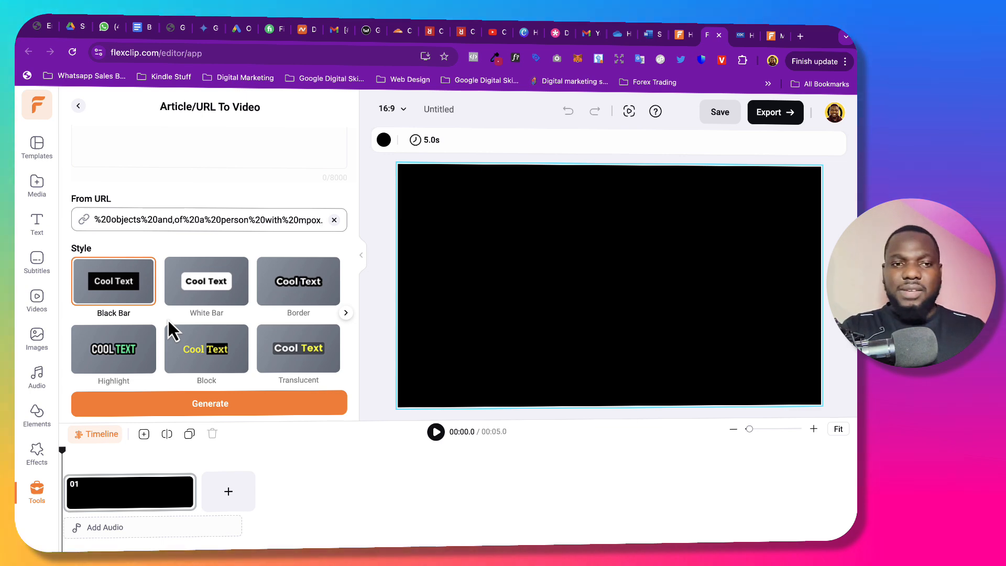
pyautogui.click(203, 404)
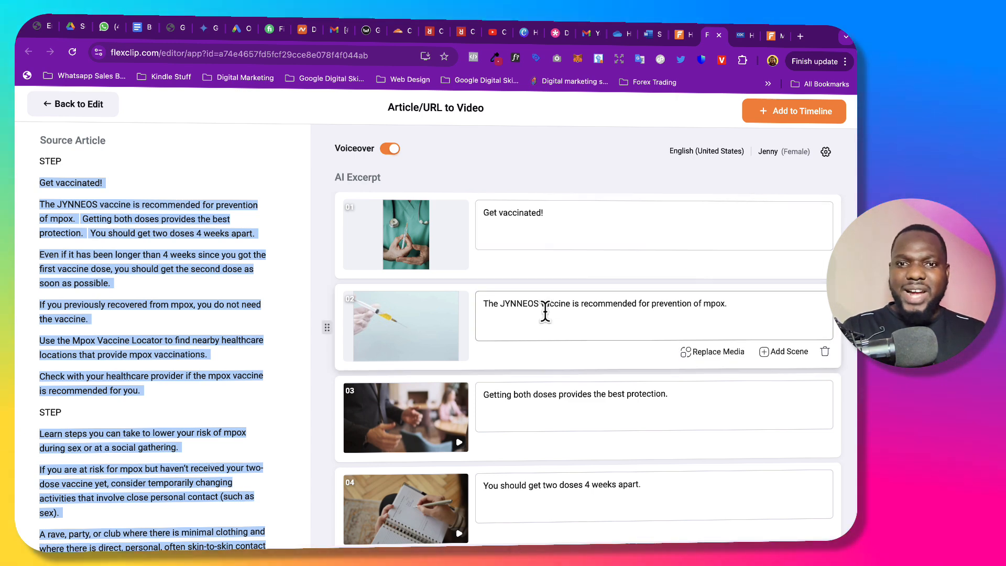
# Step: Review the generated AI excerpt scenes with their text and media, and view the first scene's image enlarged
pyautogui.scroll(-1, 546, 309)
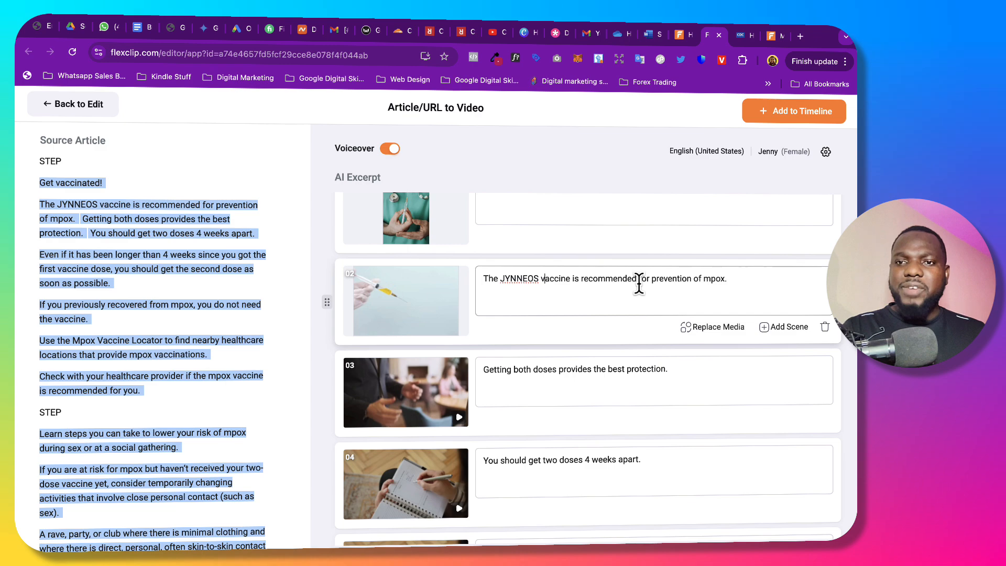
pyautogui.scroll(-10, 640, 285)
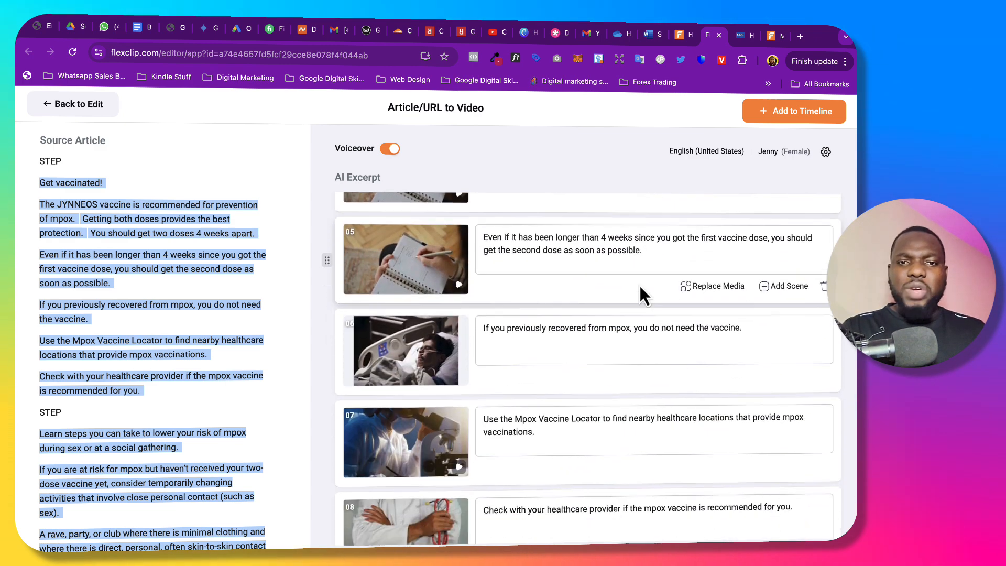
pyautogui.scroll(-8, 640, 284)
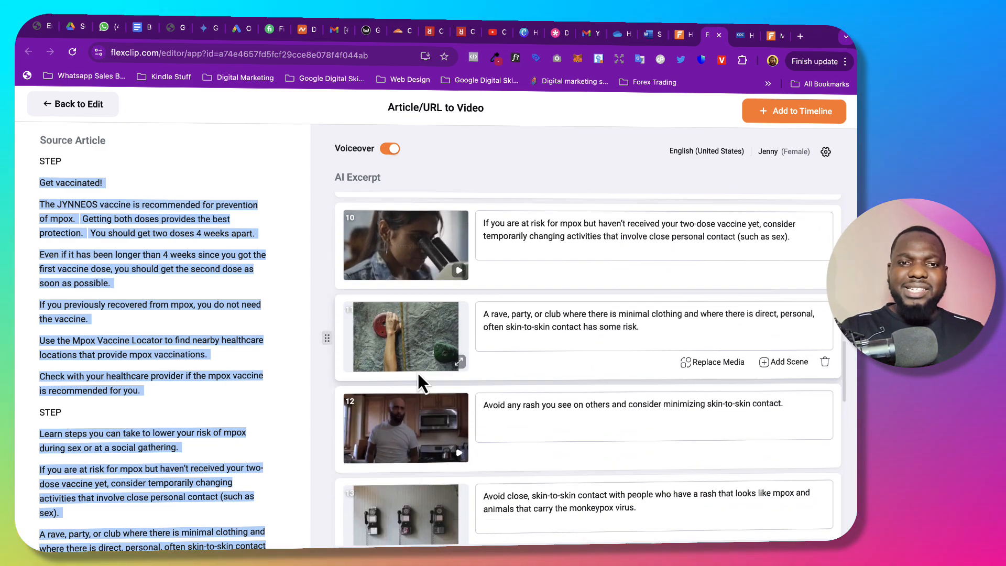
pyautogui.scroll(-10, 421, 380)
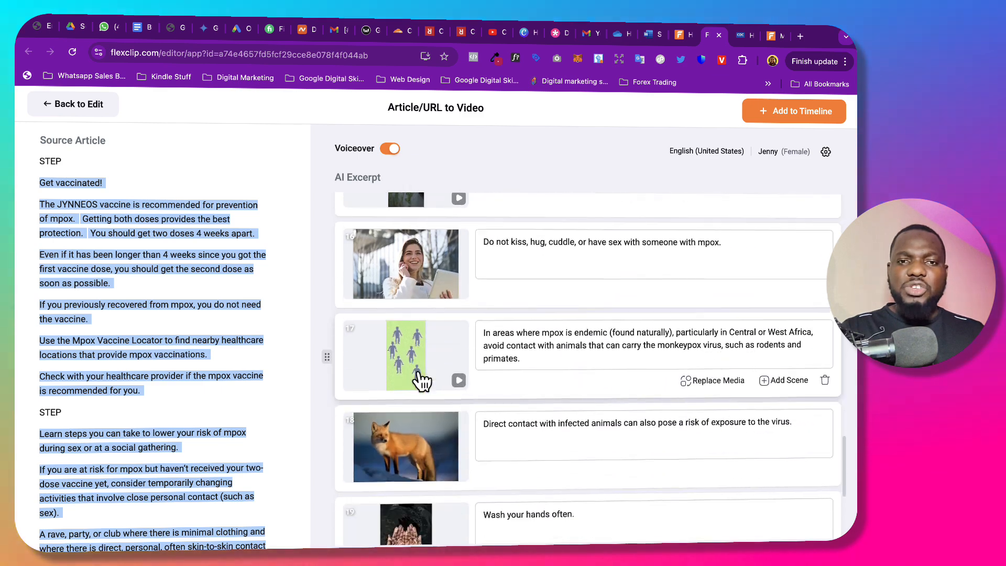
pyautogui.scroll(-1, 420, 373)
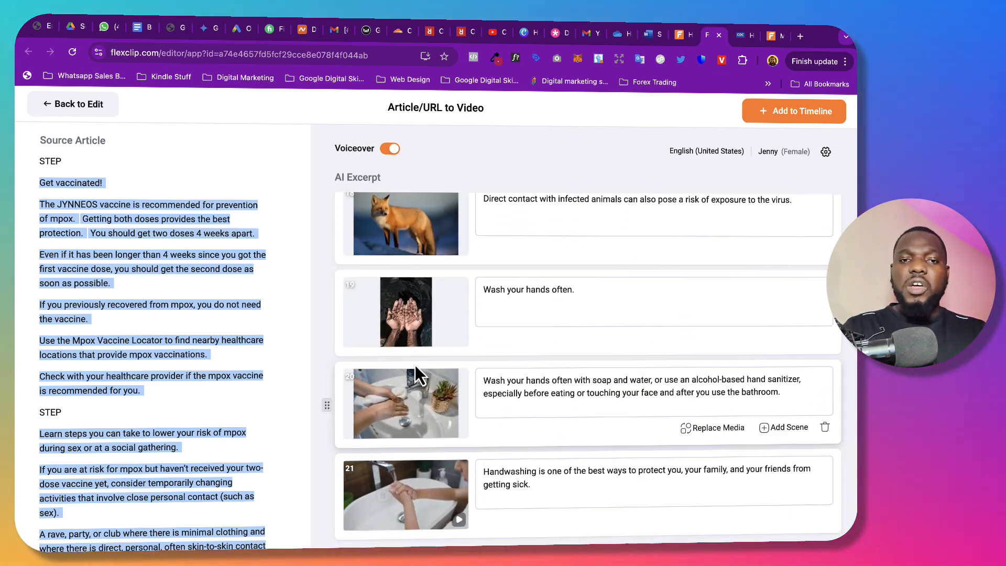
pyautogui.scroll(20, 415, 370)
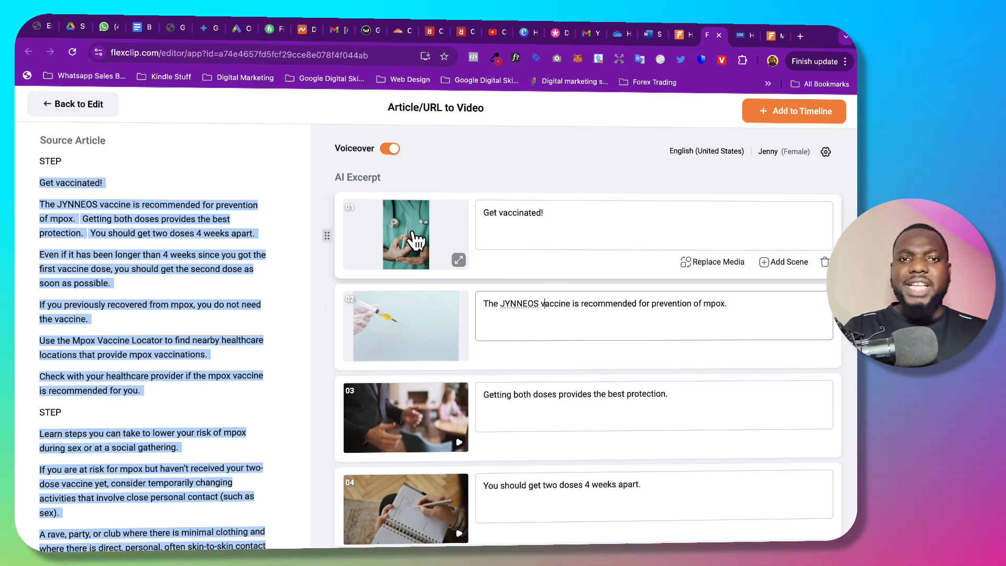
pyautogui.click(458, 263)
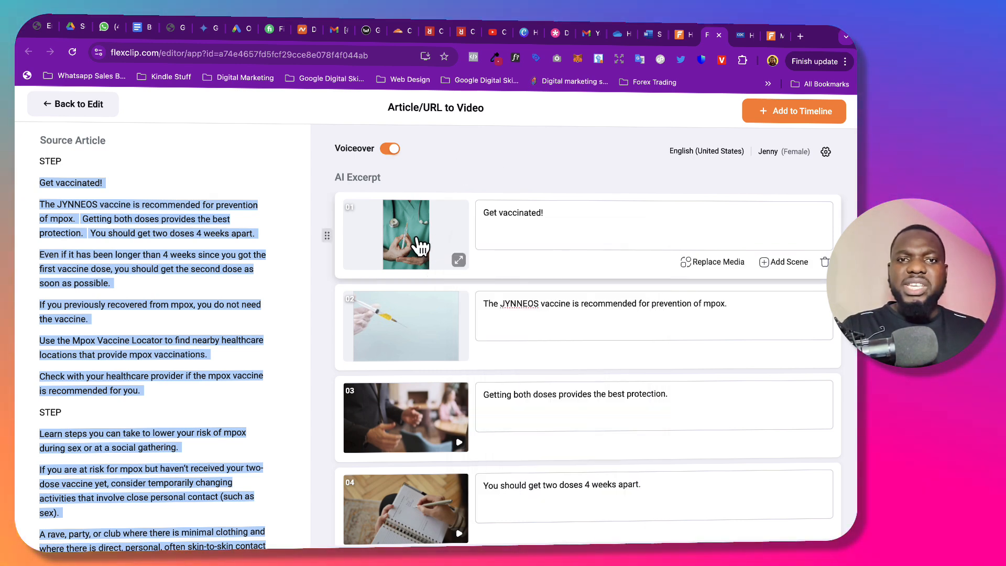
# Step: Replace the media of the "Get vaccinated!" scene with the stock image of a purple-gloved hand holding a vaccine vial on white
pyautogui.click(417, 249)
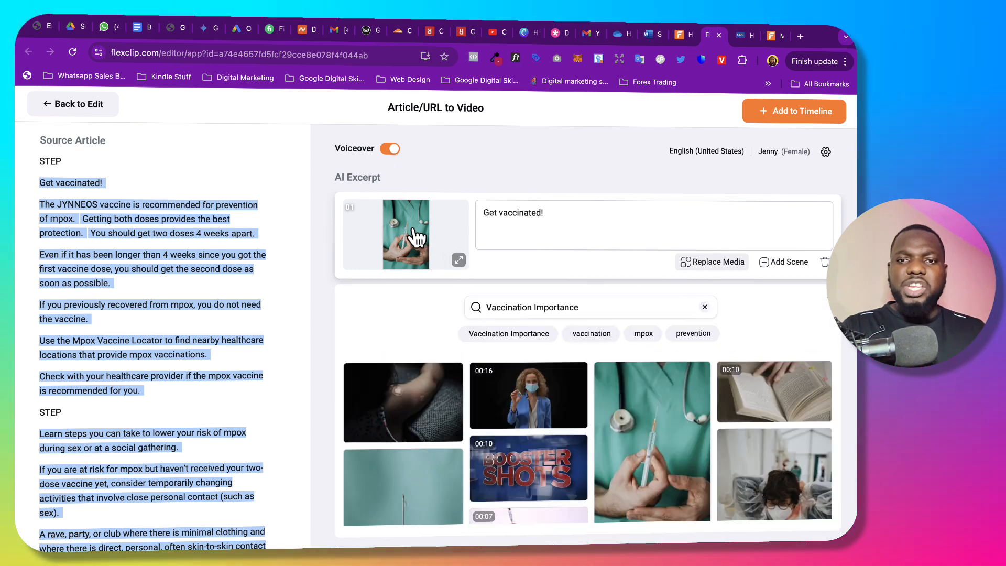
pyautogui.scroll(-3, 507, 429)
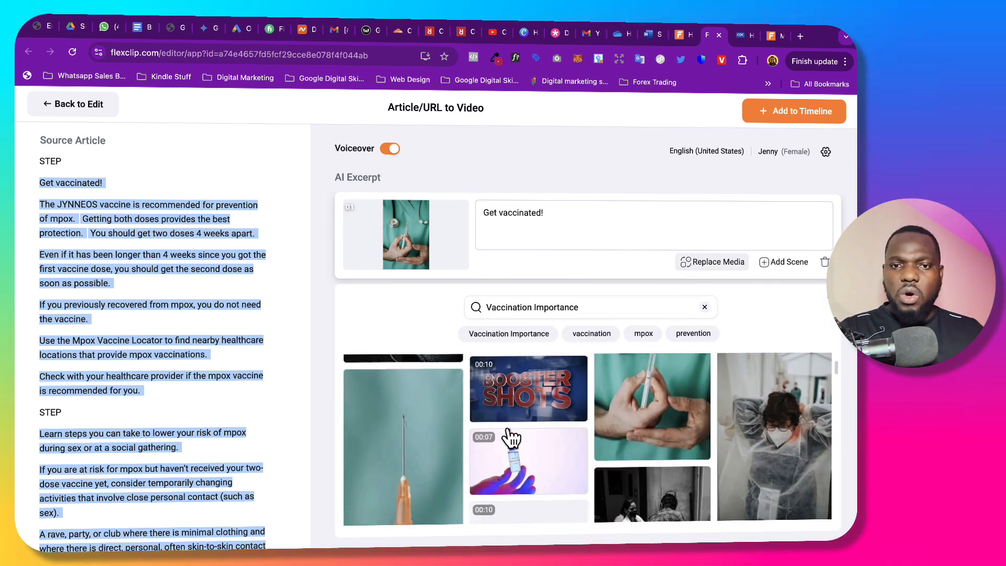
pyautogui.scroll(-4, 572, 443)
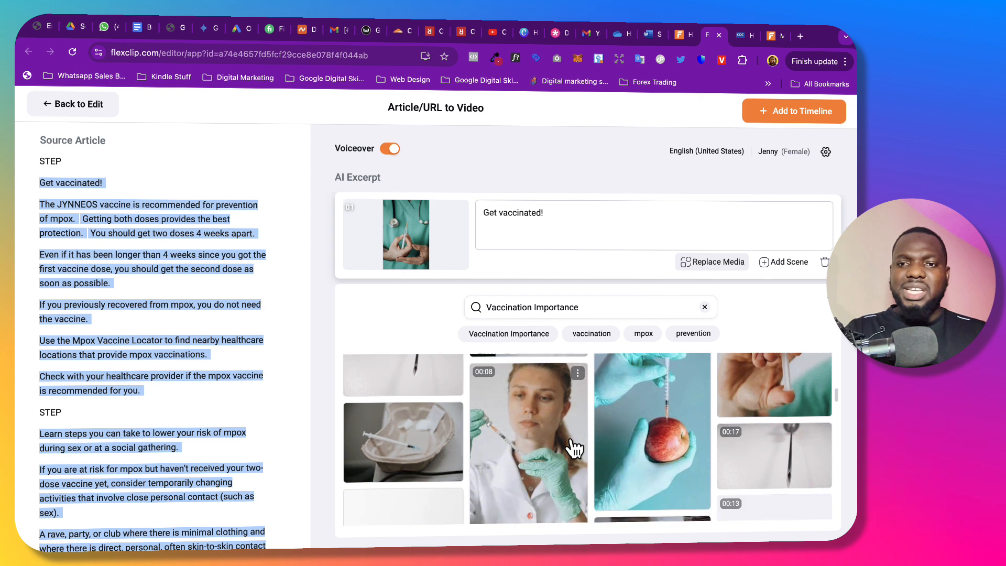
pyautogui.scroll(-5, 574, 447)
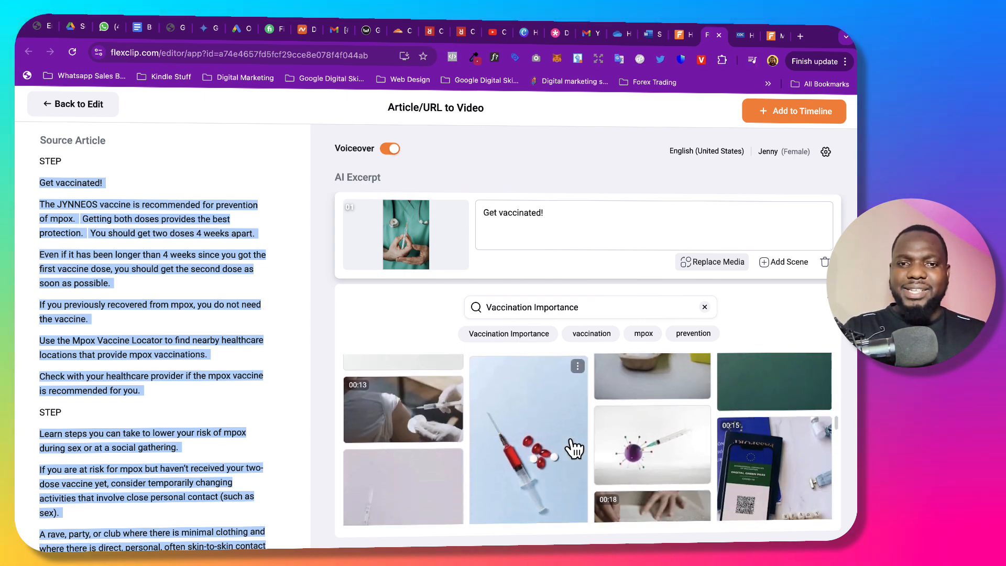
pyautogui.scroll(-3, 571, 443)
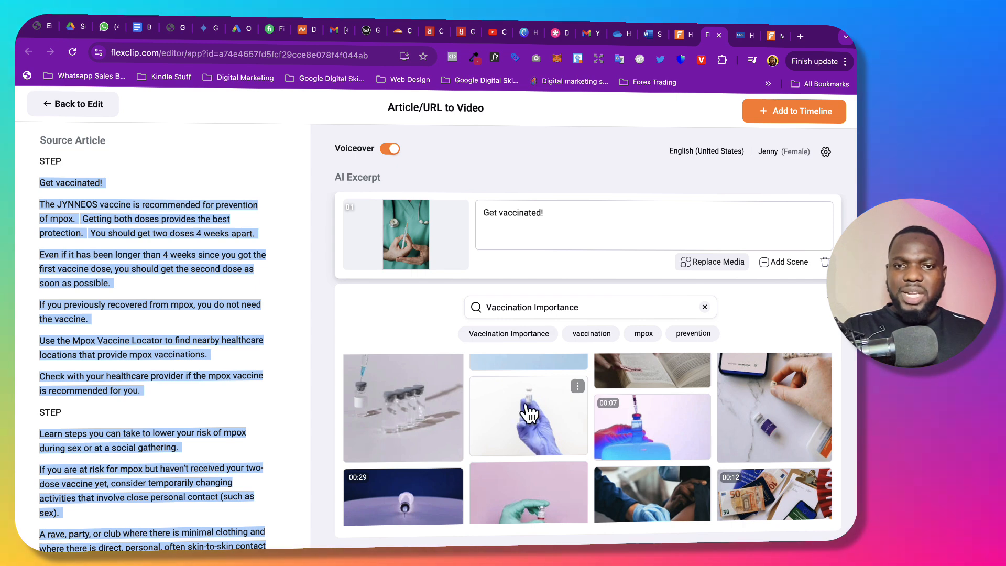
pyautogui.click(532, 422)
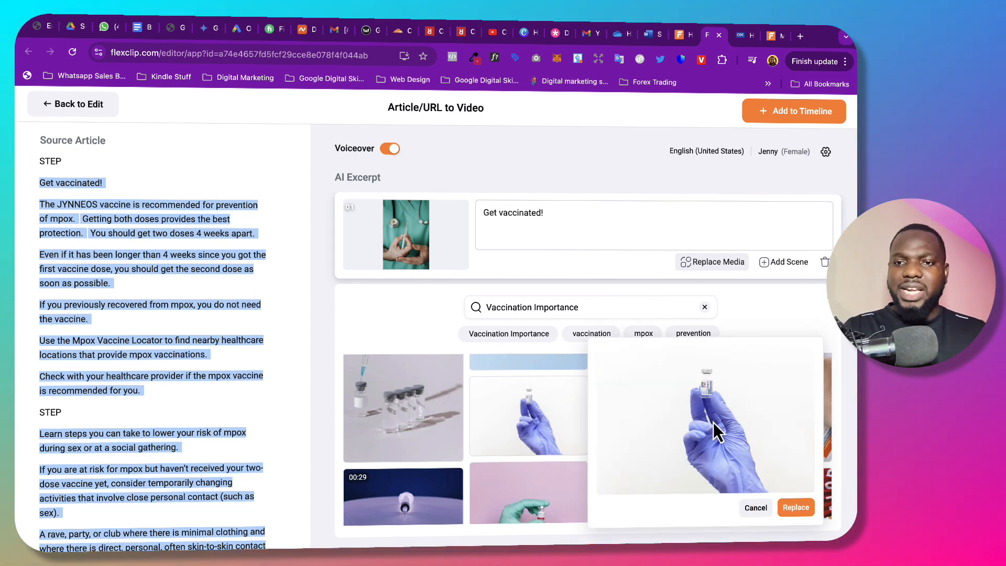
pyautogui.click(795, 509)
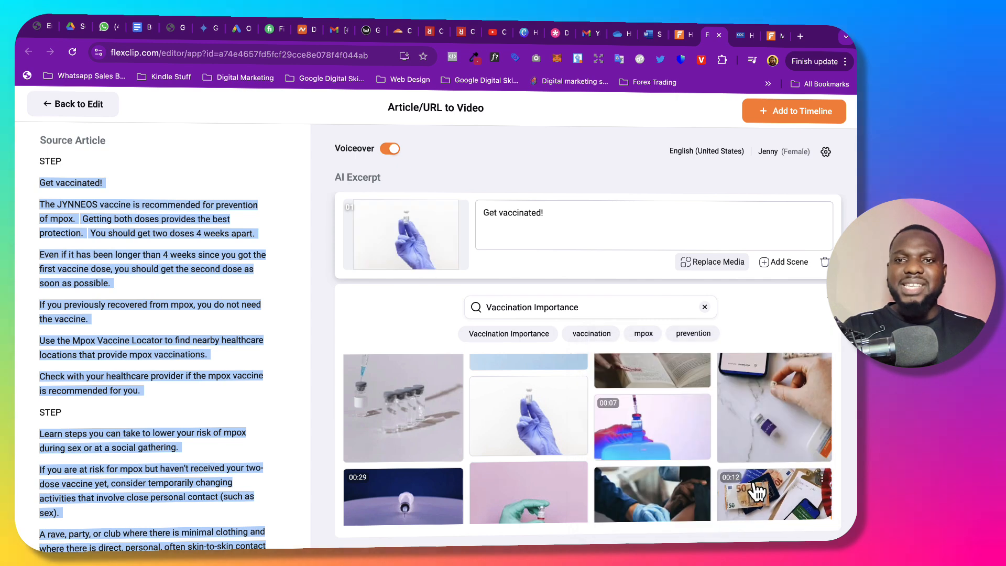
pyautogui.click(827, 307)
# Step: Look through the scene list again to check how well each scene's media matches its text
pyautogui.scroll(-5, 677, 357)
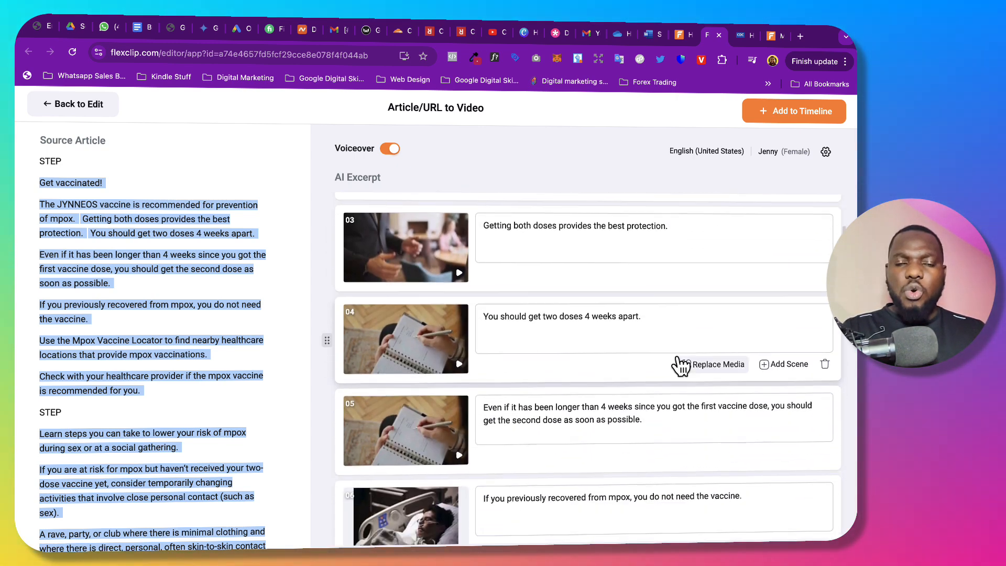
pyautogui.scroll(-10, 677, 357)
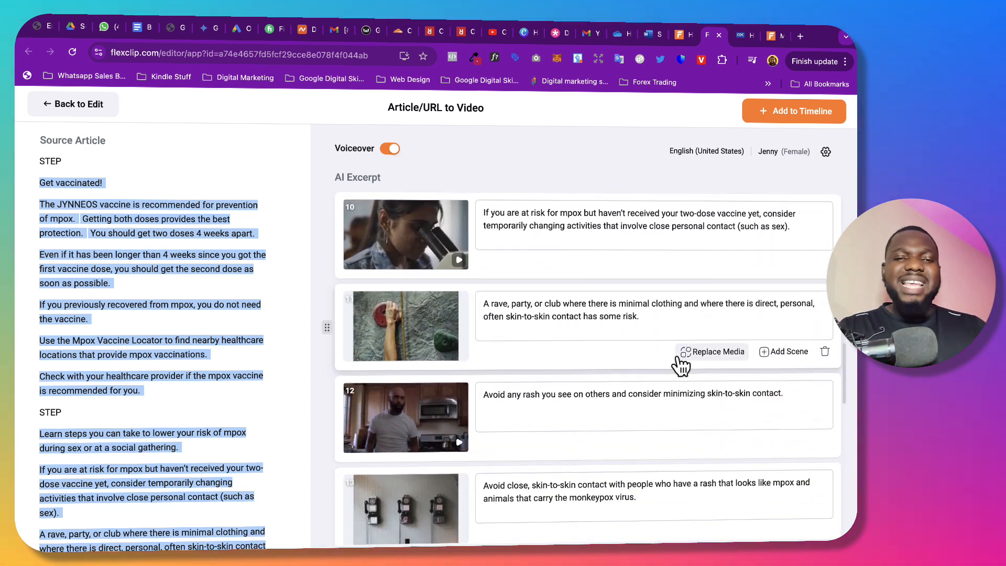
pyautogui.scroll(15, 581, 257)
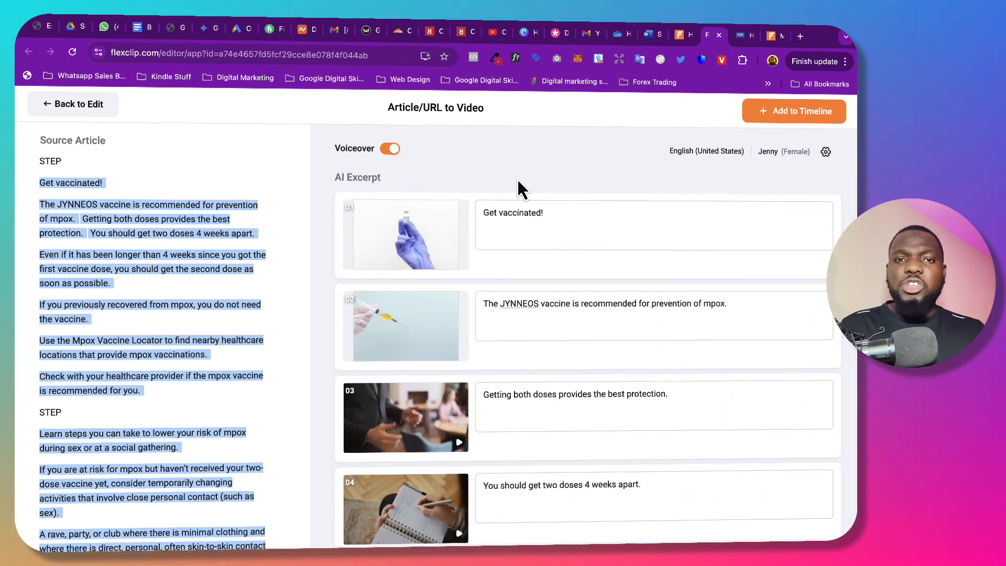
pyautogui.moveTo(387, 210)
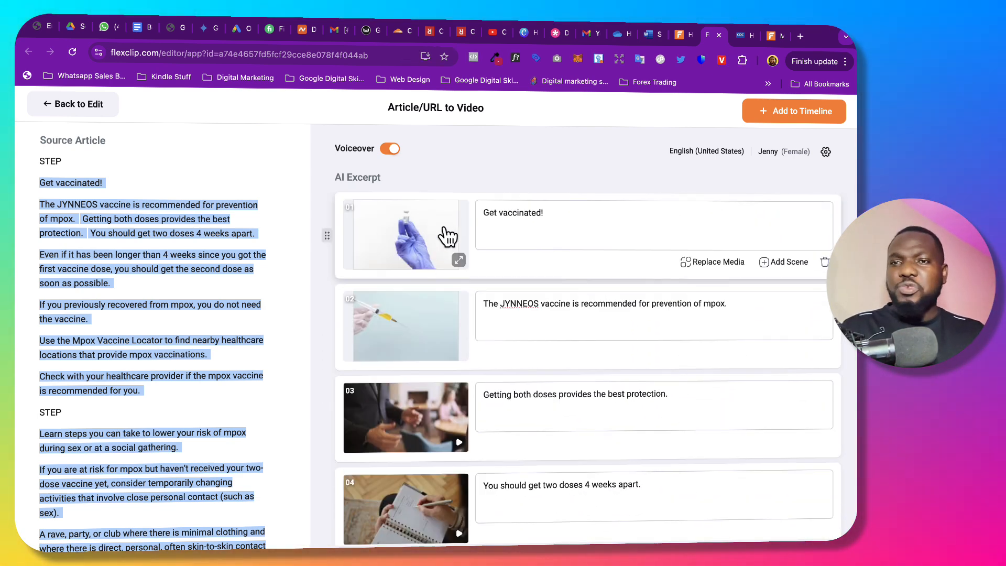
pyautogui.scroll(-5, 593, 381)
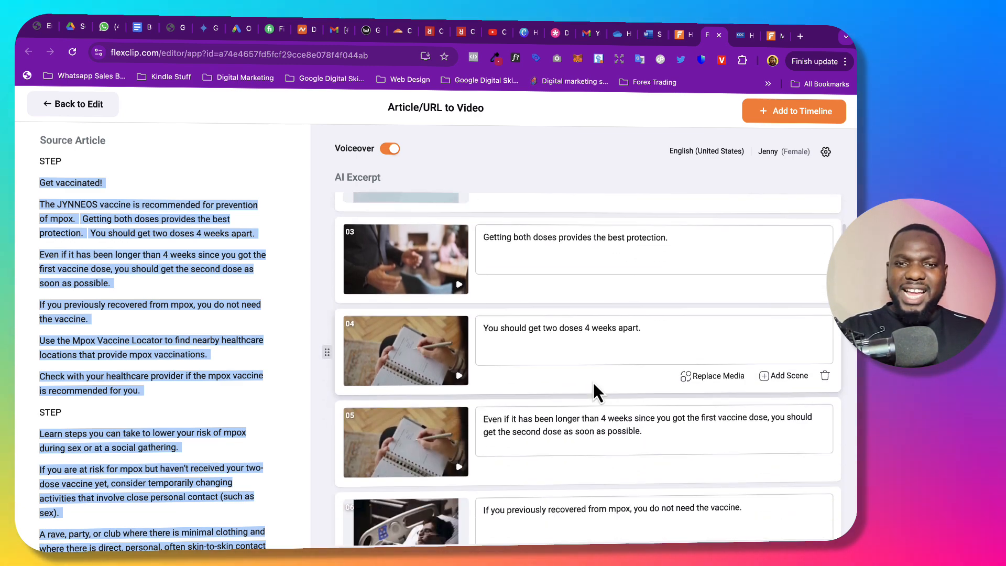
pyautogui.scroll(-3, 593, 391)
pyautogui.scroll(7, 593, 382)
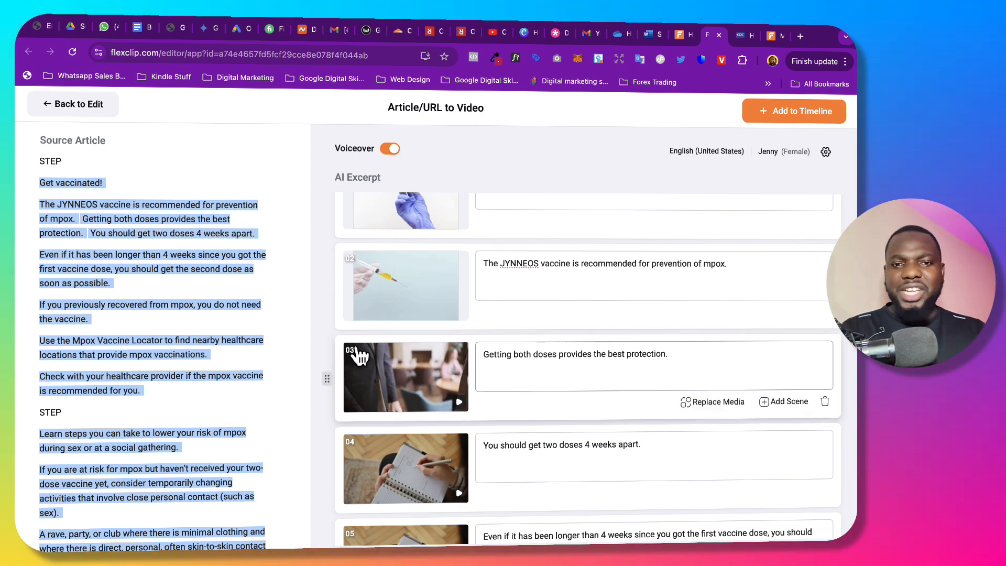
# Step: Switch the voiceover for the AI excerpt off and back on
pyautogui.scroll(1, 612, 276)
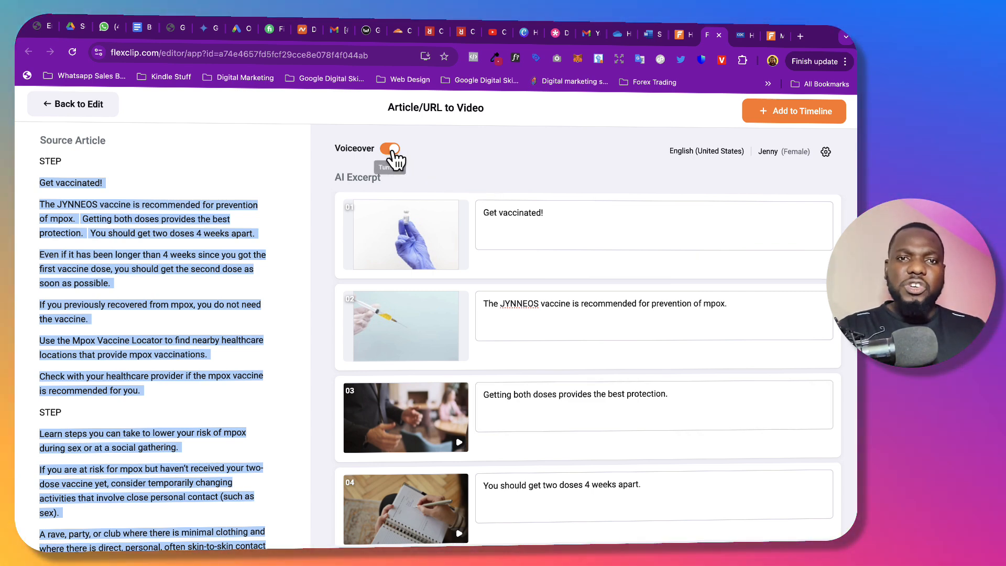
pyautogui.click(391, 150)
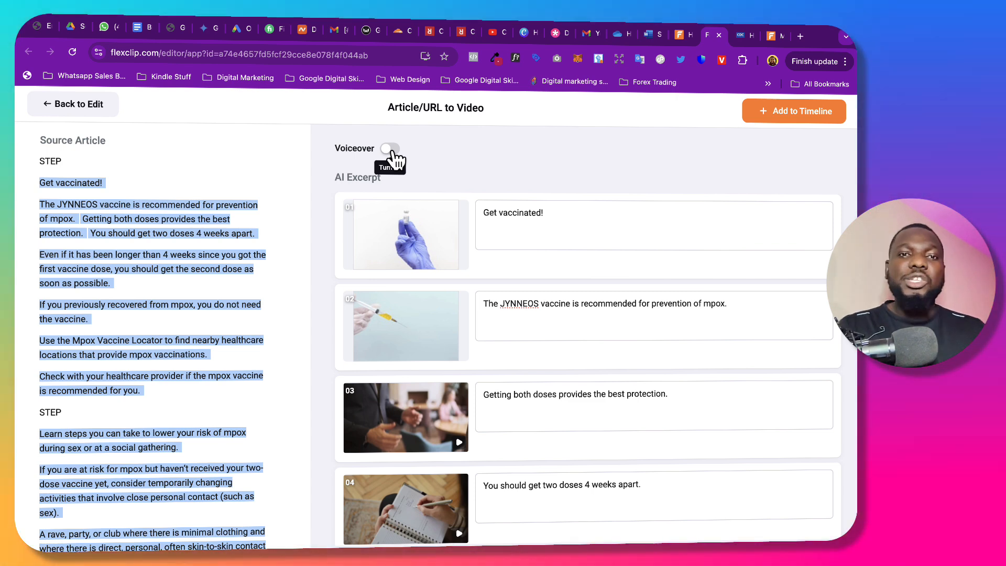
pyautogui.click(390, 149)
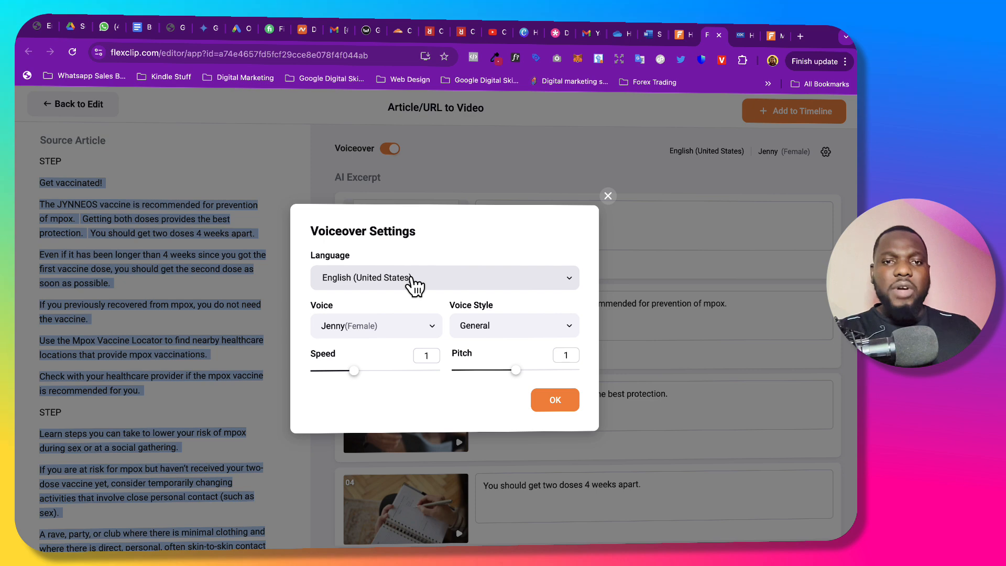
# Step: Examine the available voices and voice styles in the voiceover settings
pyautogui.click(408, 330)
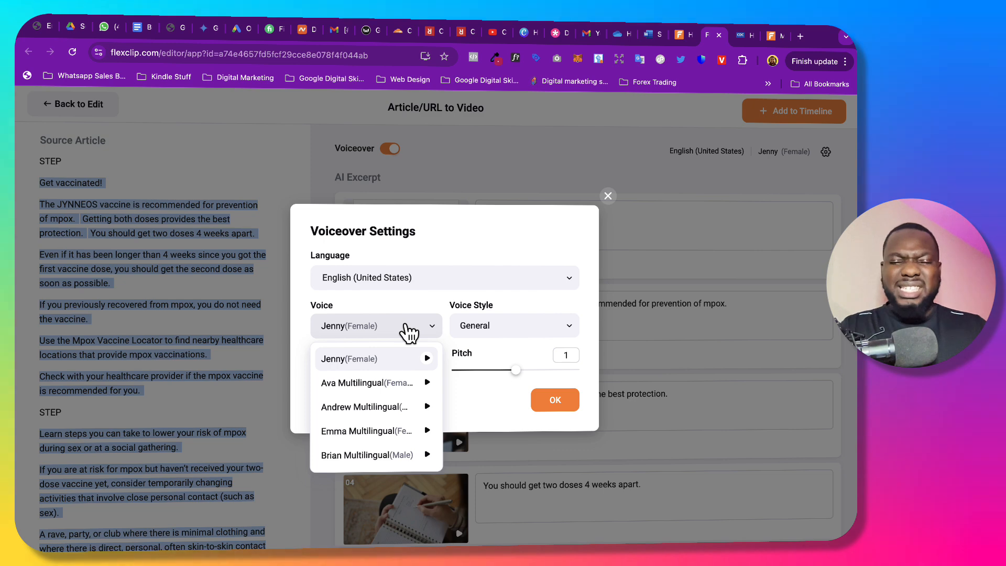
pyautogui.click(418, 331)
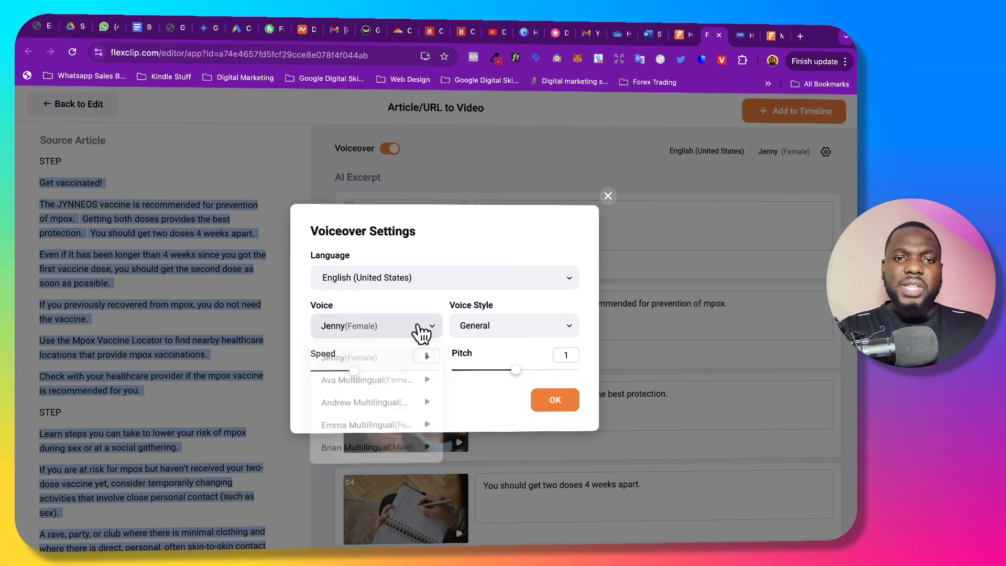
pyautogui.click(537, 332)
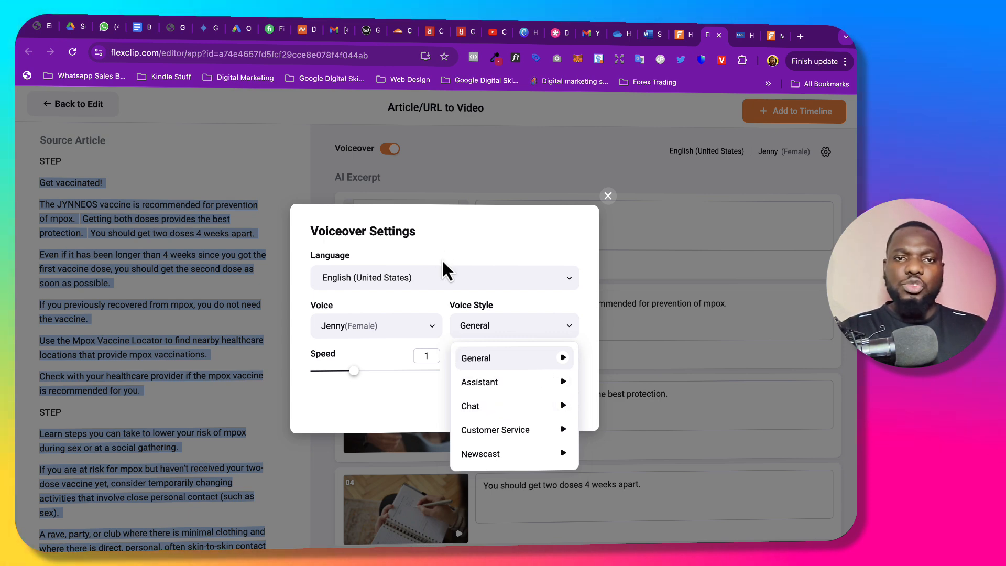
pyautogui.click(434, 237)
# Step: Set the voiceover voice to Andrew Multilingual (Male), play its sample and apply the voiceover settings
pyautogui.click(408, 332)
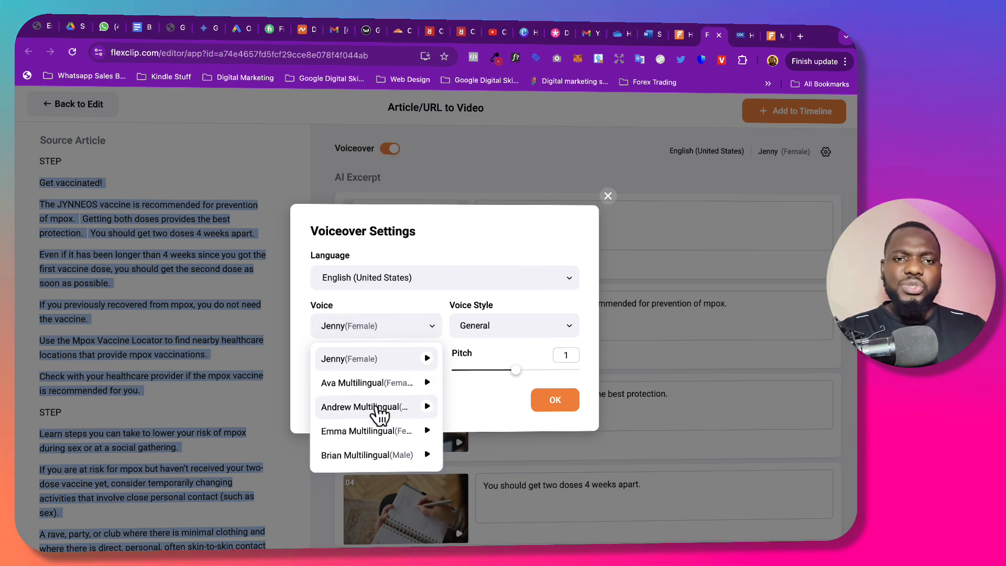
pyautogui.click(377, 407)
pyautogui.click(430, 331)
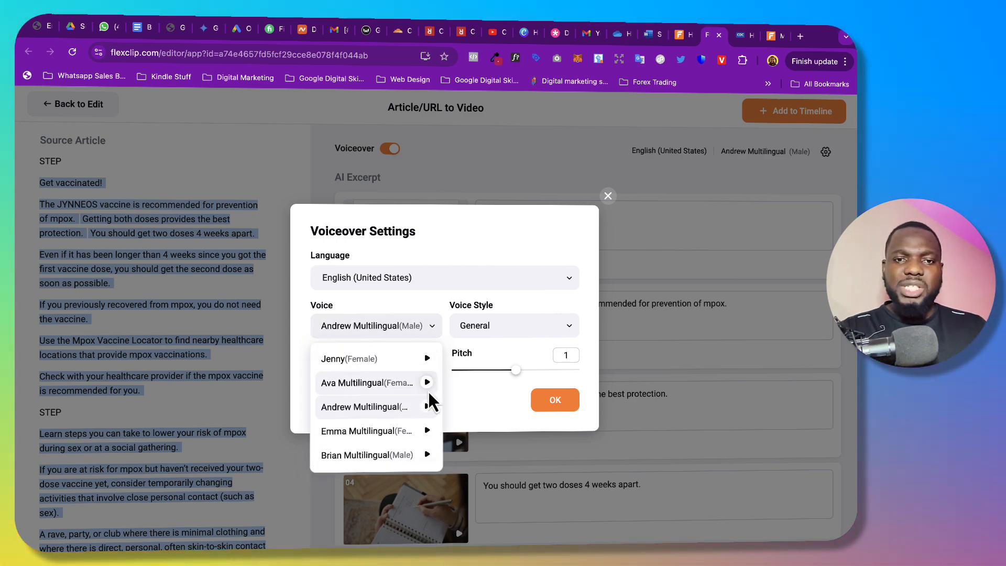
pyautogui.click(427, 406)
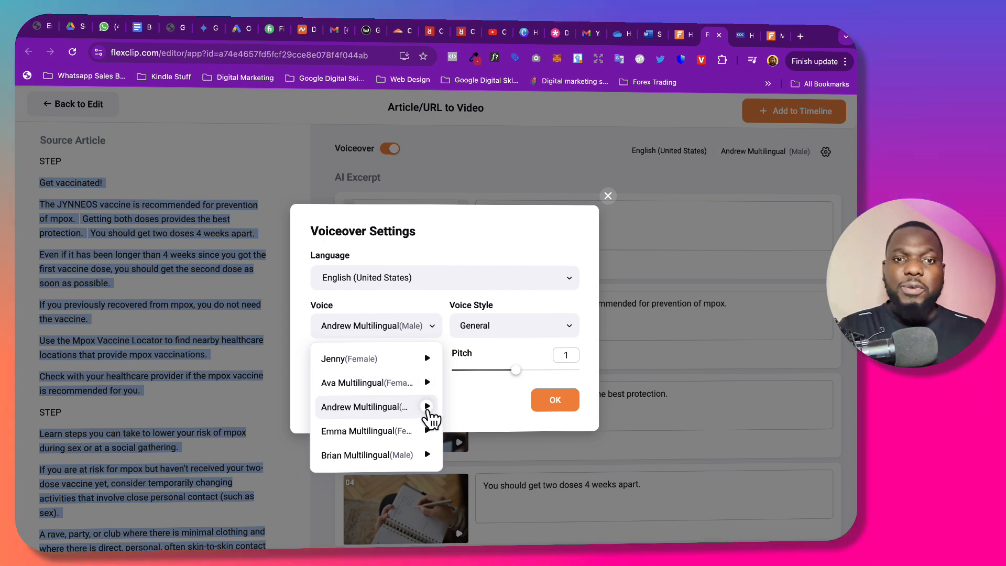
pyautogui.click(377, 409)
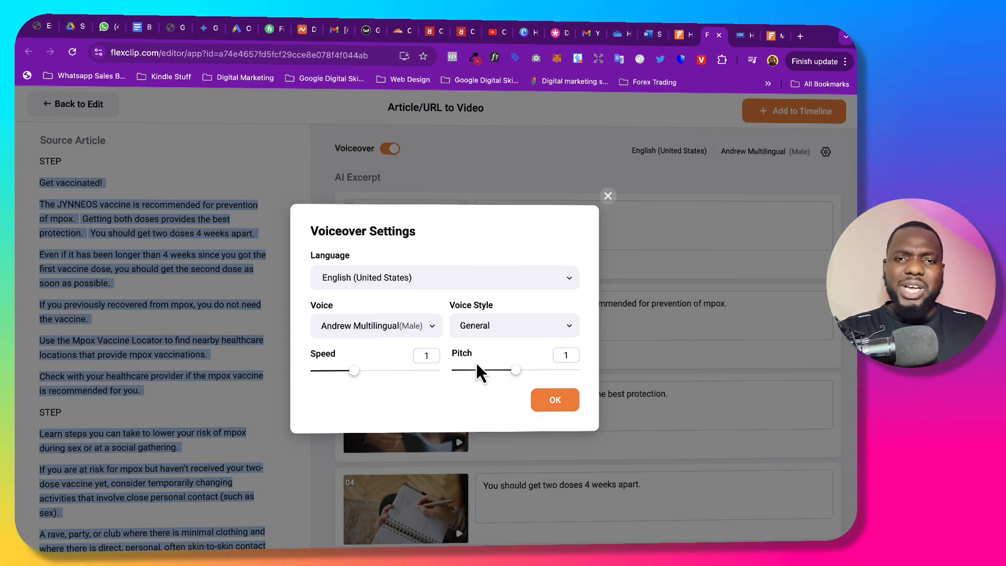
pyautogui.click(556, 401)
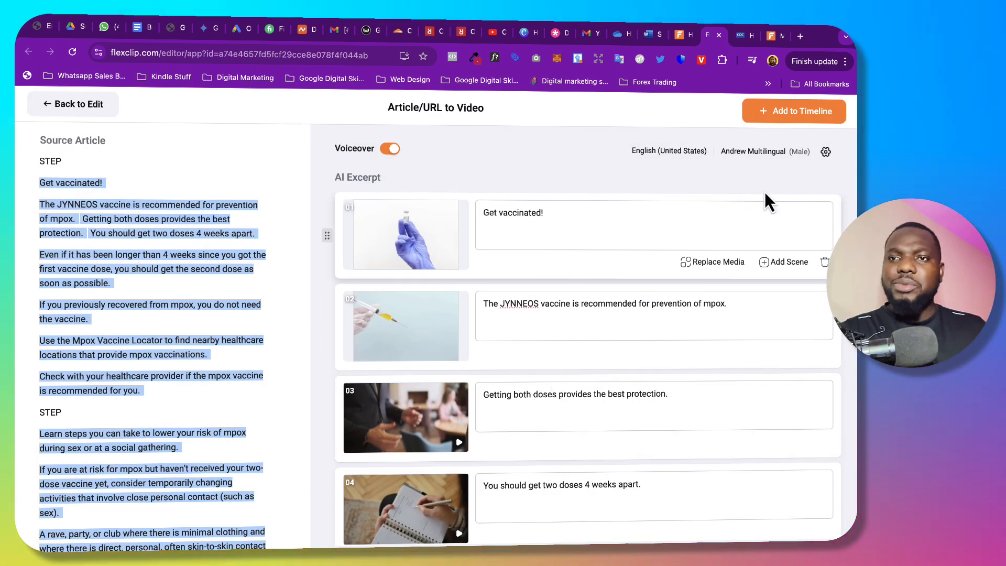
# Step: Add the generated scenes to the timeline with the Replace all option and cancel saving the zip file
pyautogui.click(791, 117)
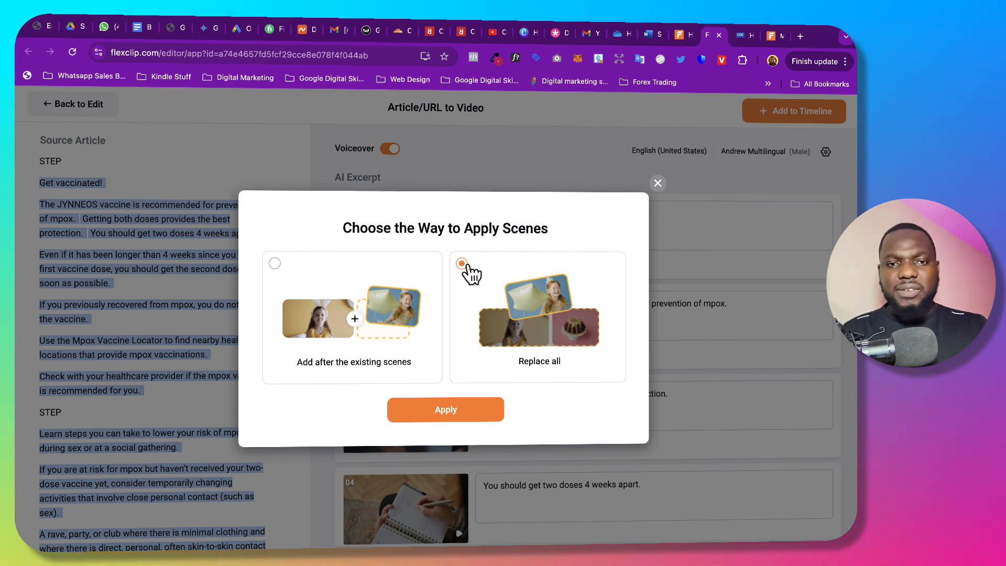
pyautogui.click(443, 415)
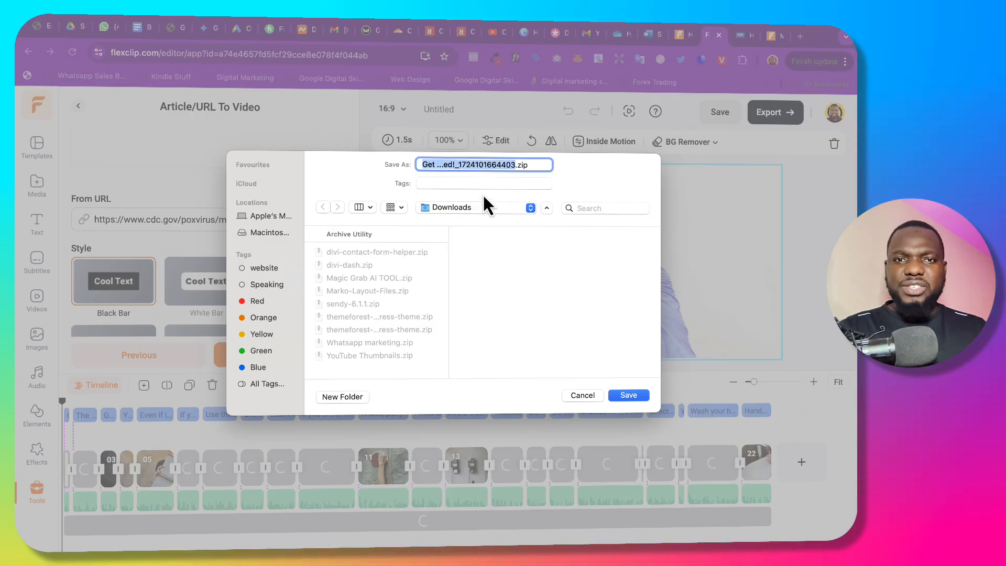
pyautogui.click(582, 396)
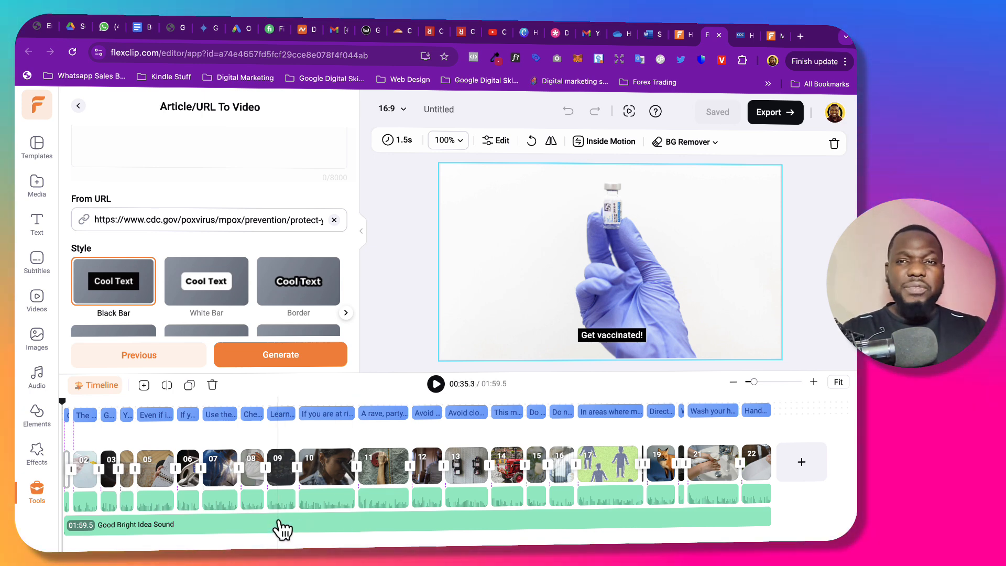
# Step: Preview the video from the start and delete the "Good Bright Idea Sound" background music from the timeline
pyautogui.click(436, 384)
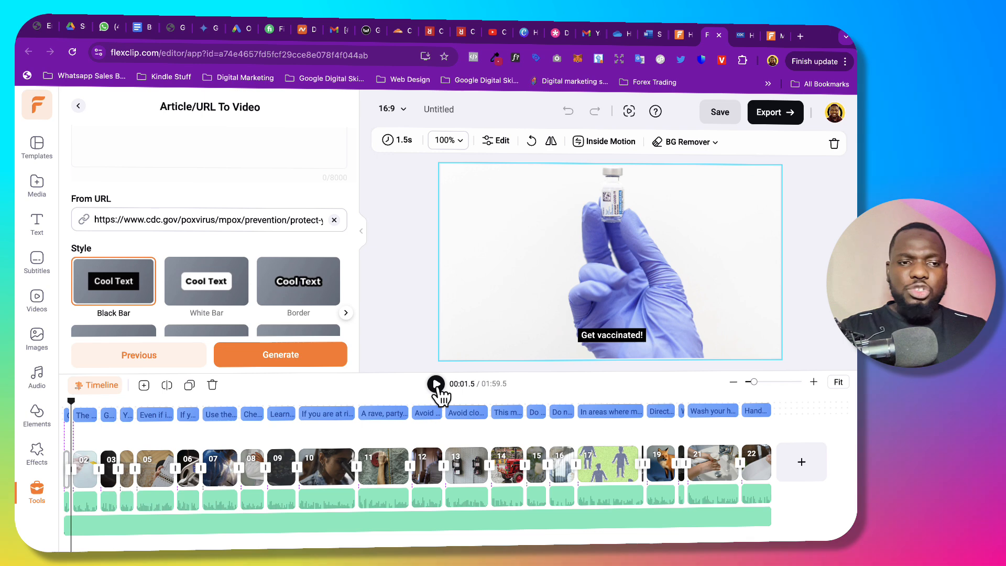
pyautogui.click(357, 528)
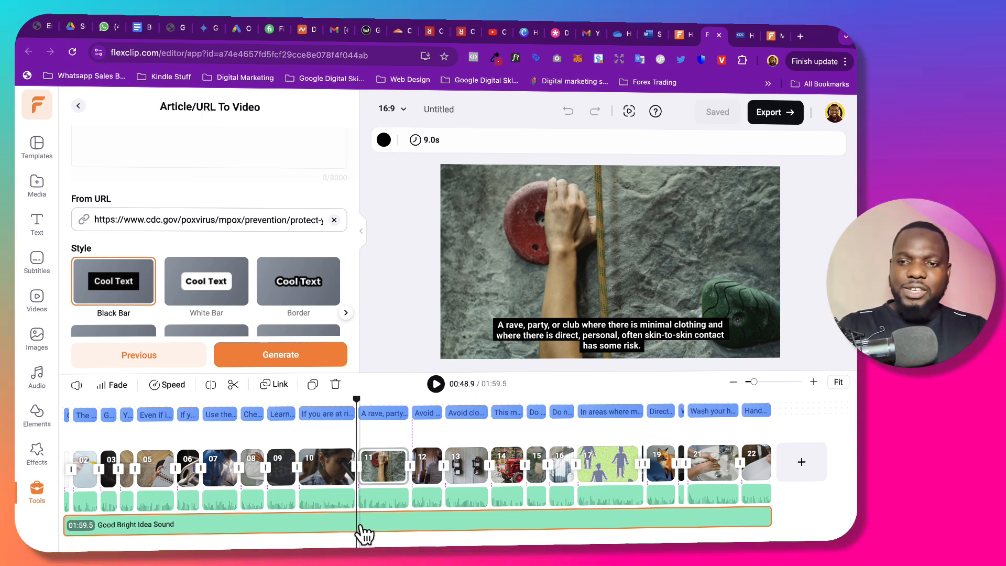
pyautogui.press('Delete')
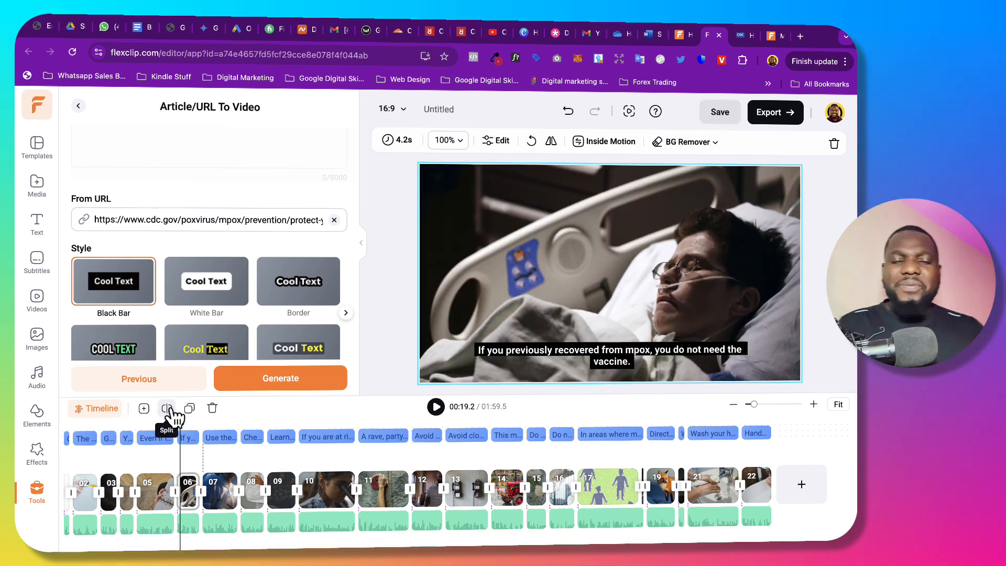